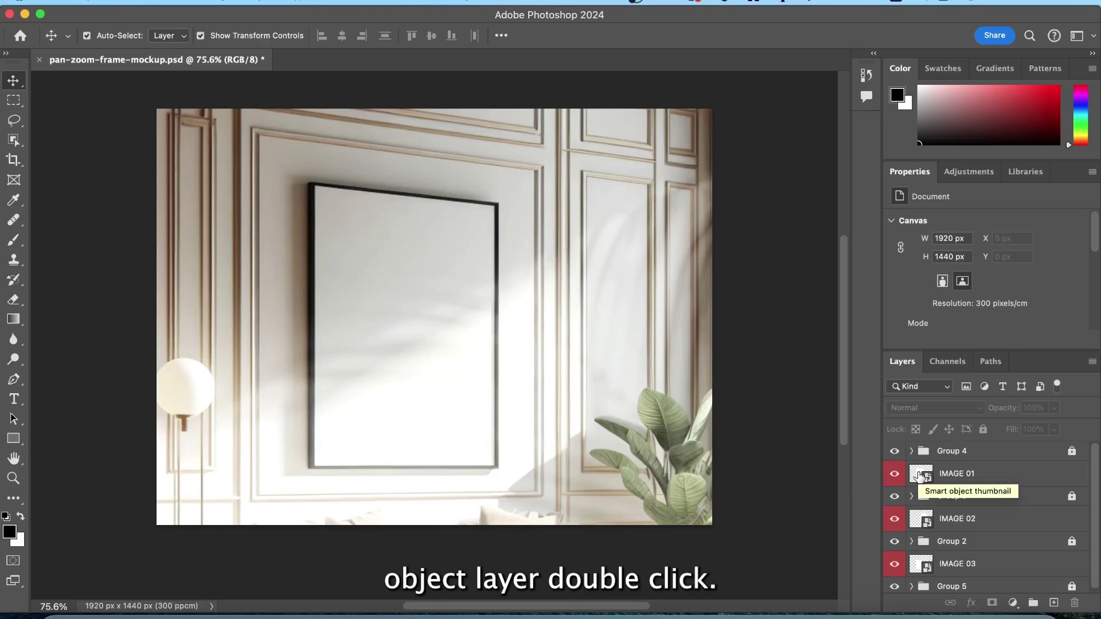
Place the watercolor portrait PNG into the IMAGE 01 smart object, stretched to fill its canvas.
double_click(920, 476)
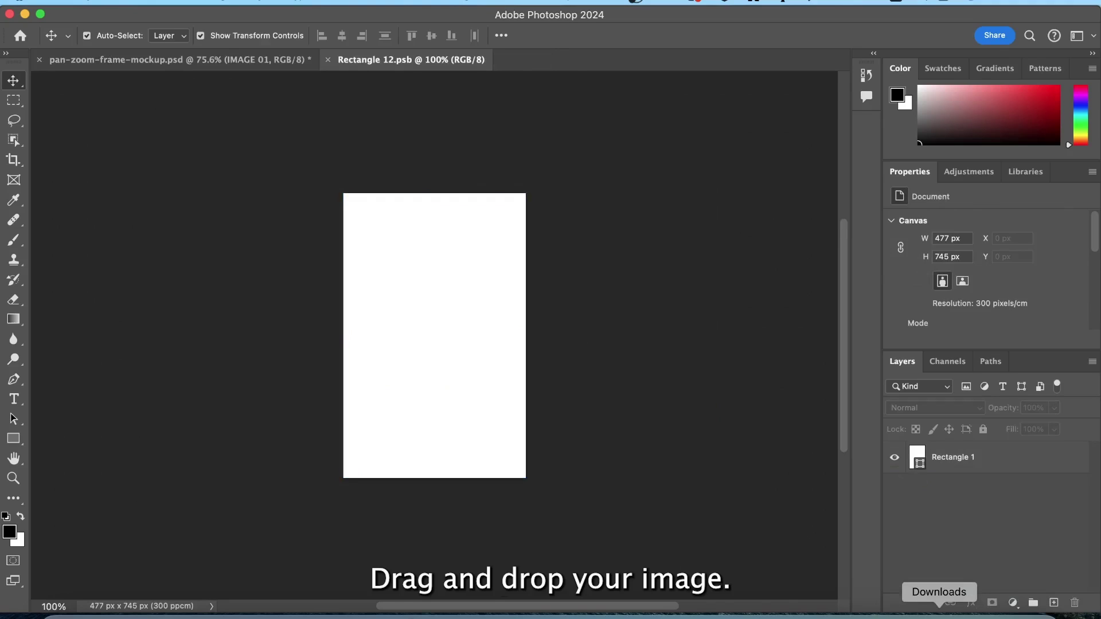
left_click(939, 612)
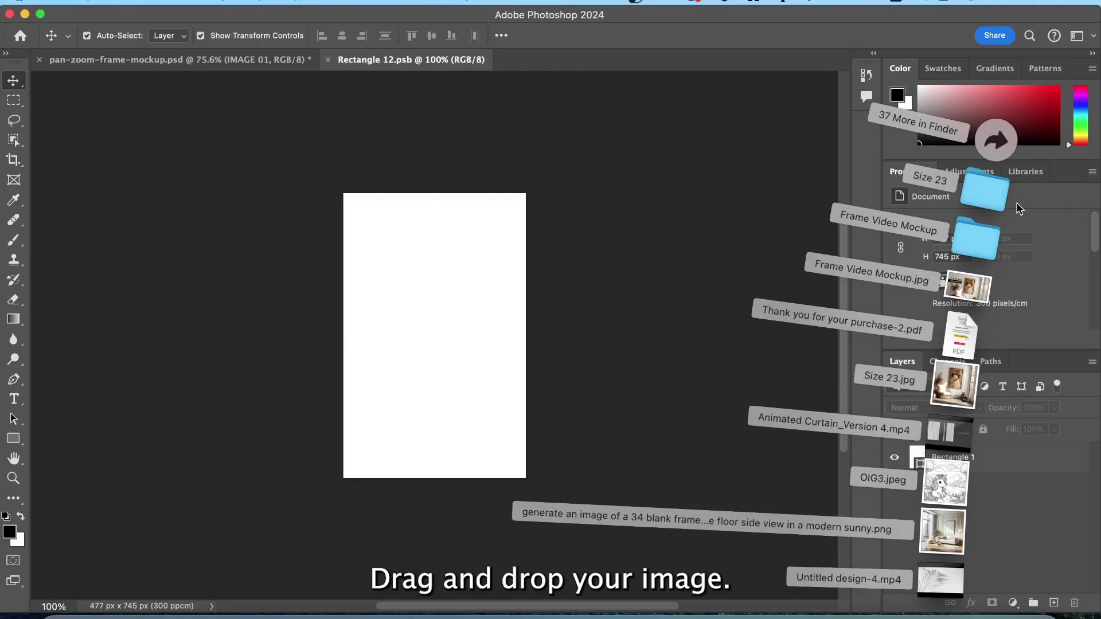
left_click(996, 143)
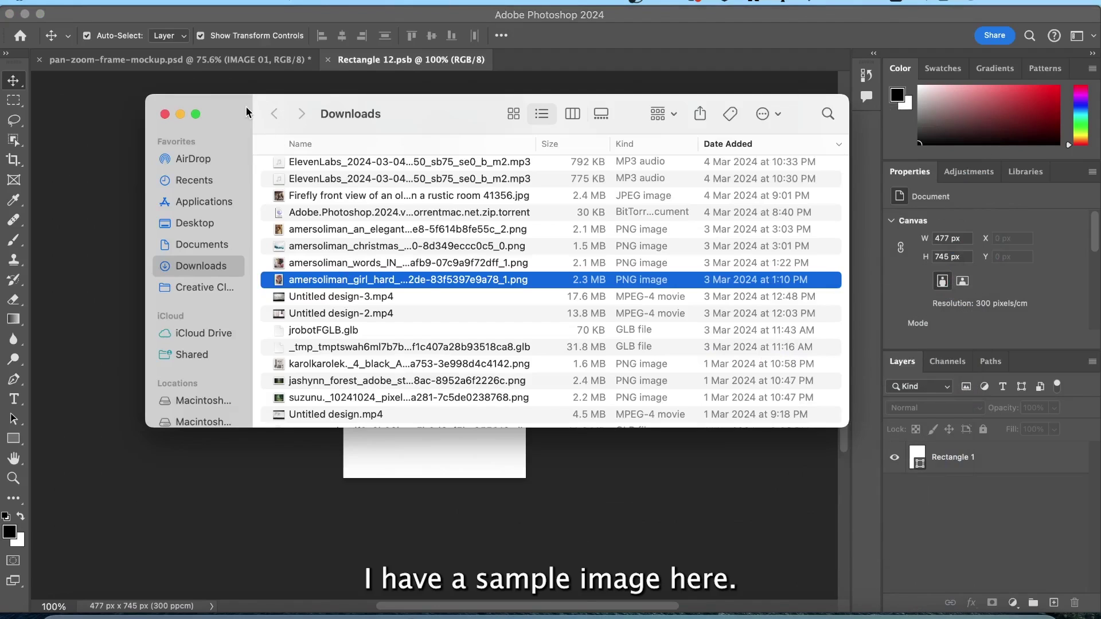
left_click_drag(248, 111, 368, 65)
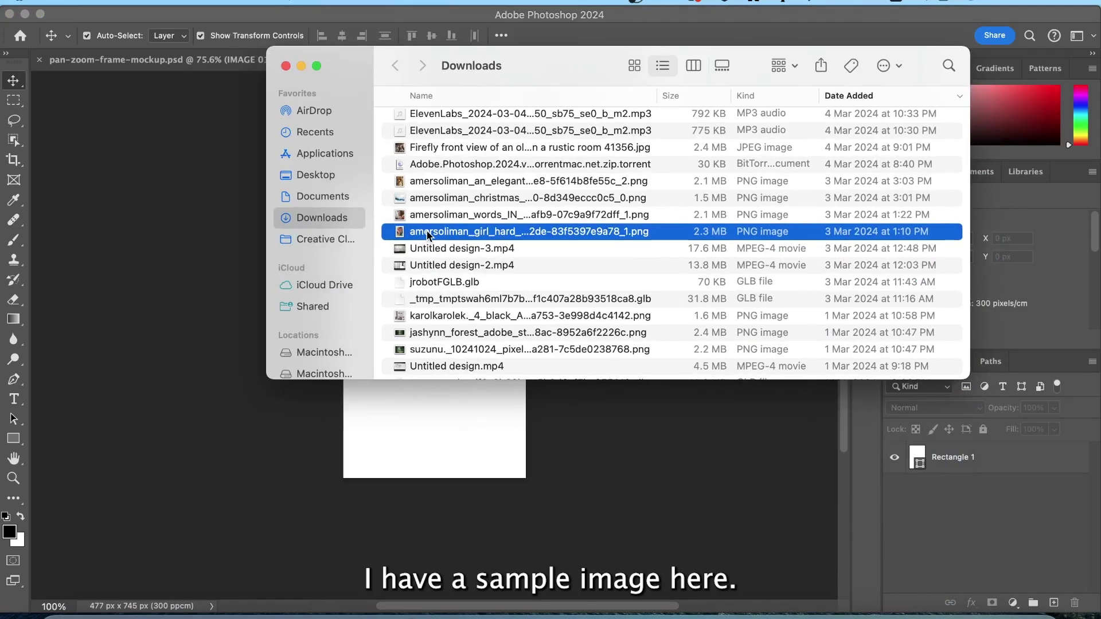
left_click_drag(427, 235, 366, 427)
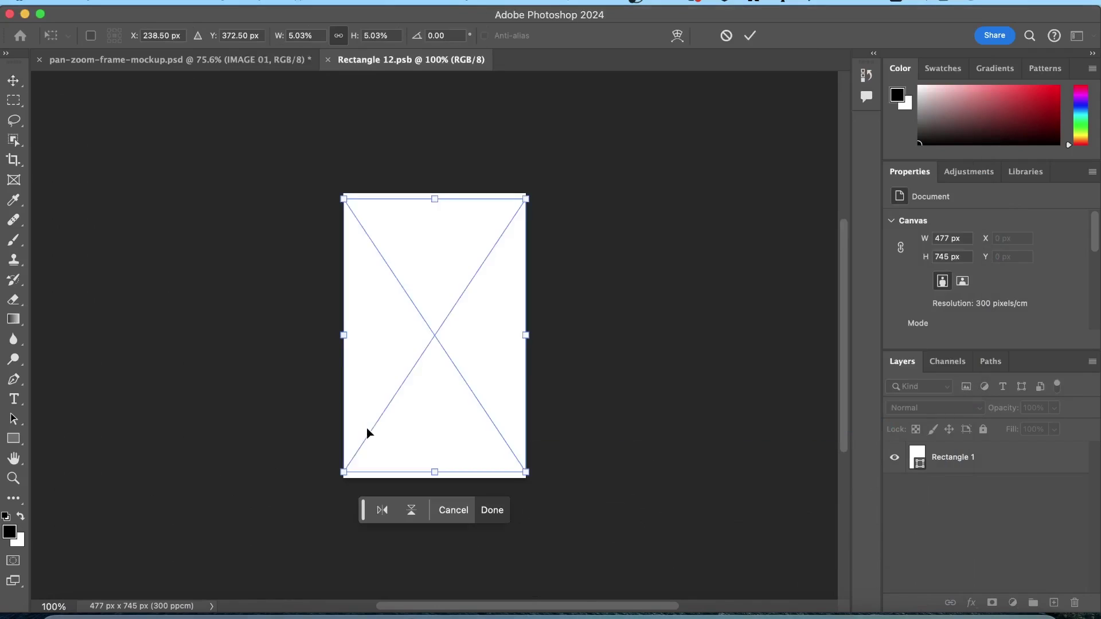
left_click_drag(434, 199, 437, 189)
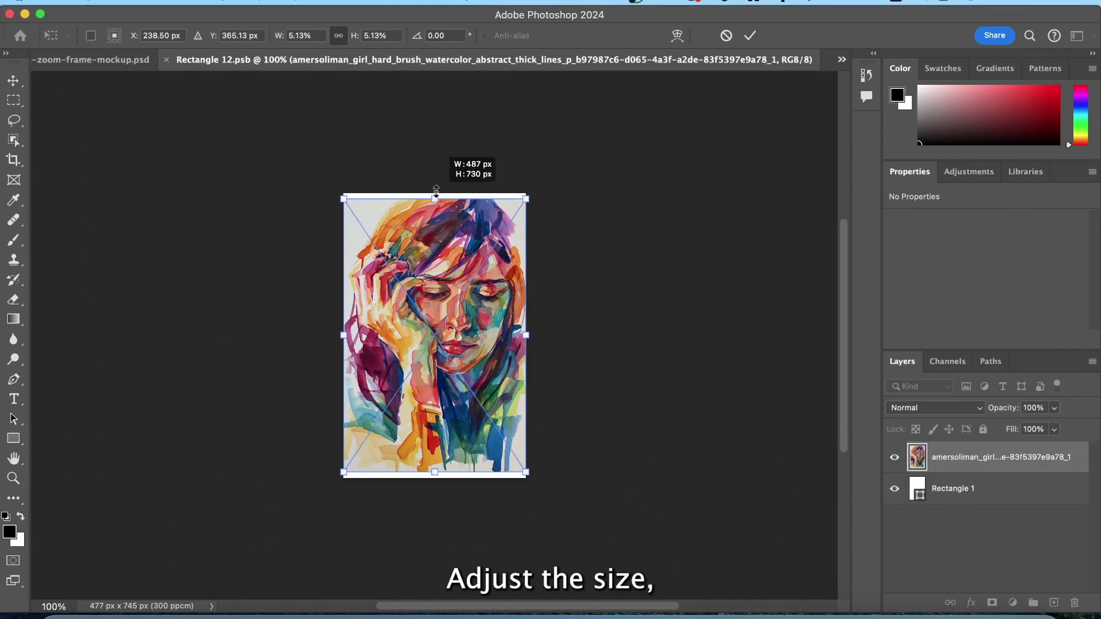
left_click_drag(440, 471, 439, 479)
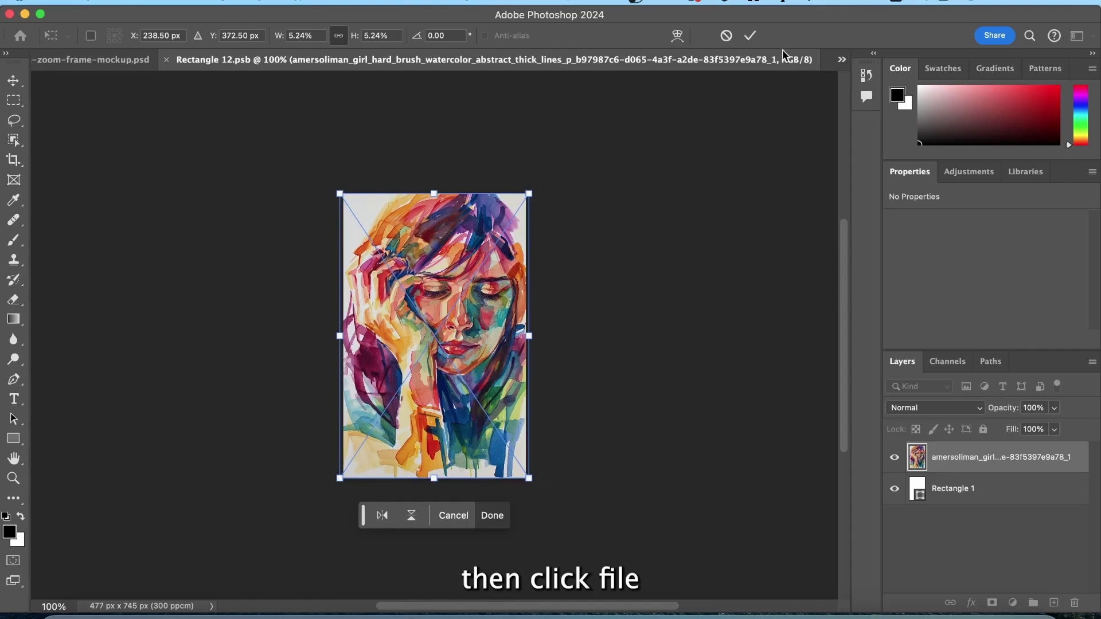
left_click(752, 36)
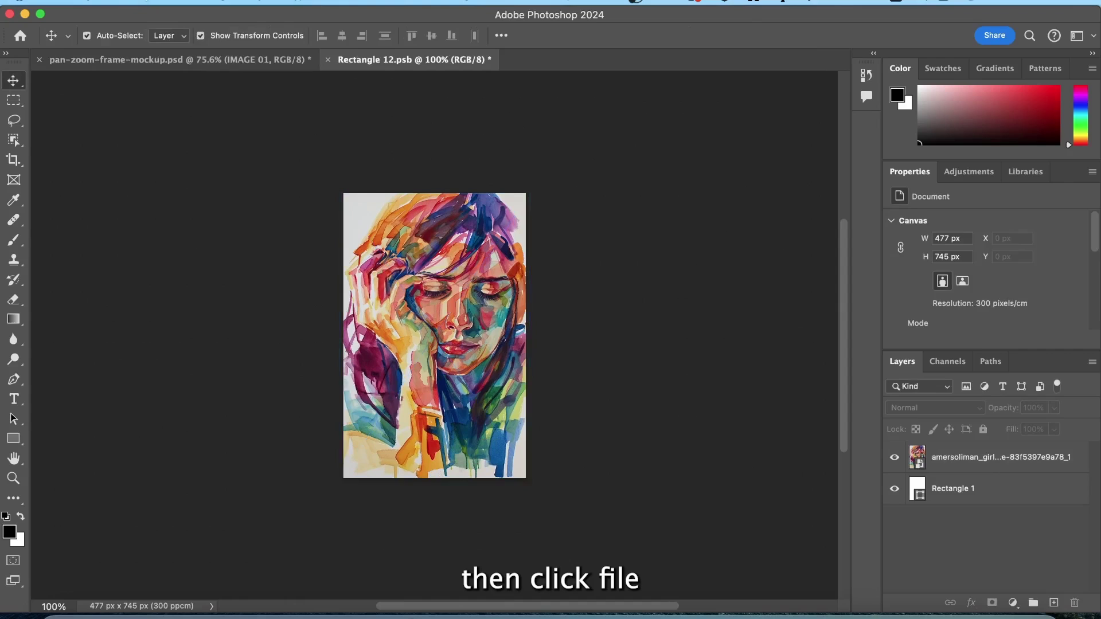
Save the IMAGE 01 smart object contents and close it to return to the mockup.
left_click(144, 3)
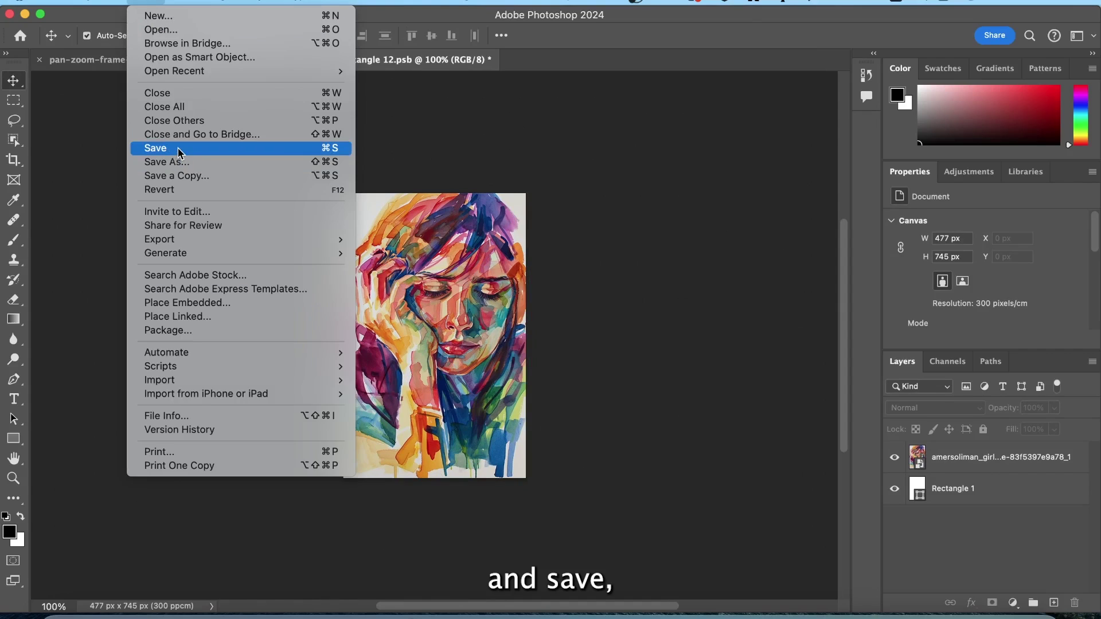
left_click(178, 148)
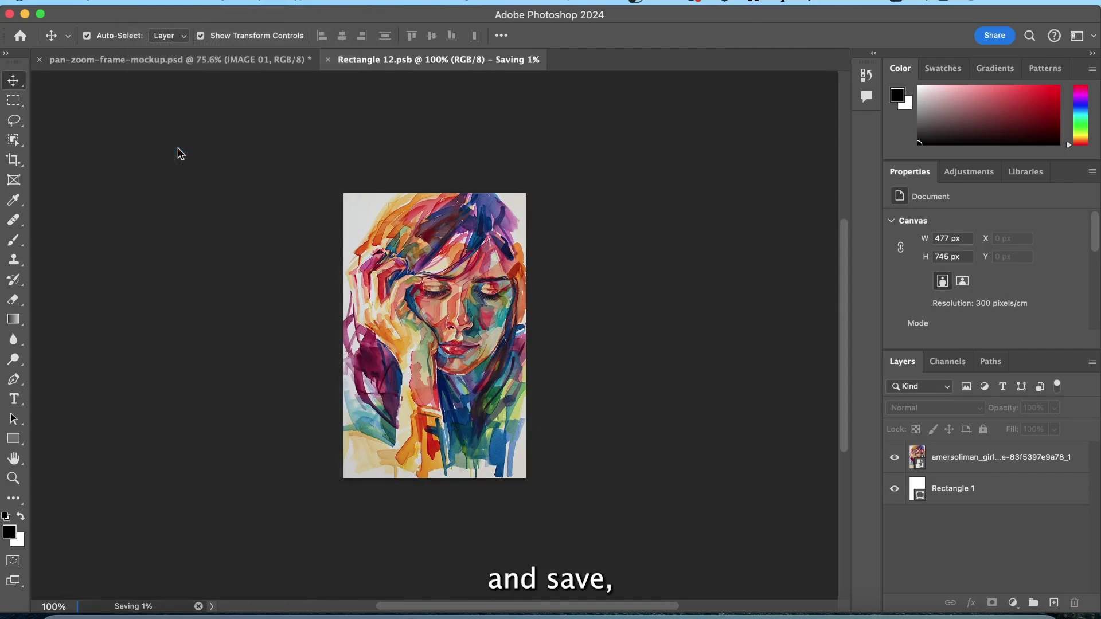
left_click(328, 59)
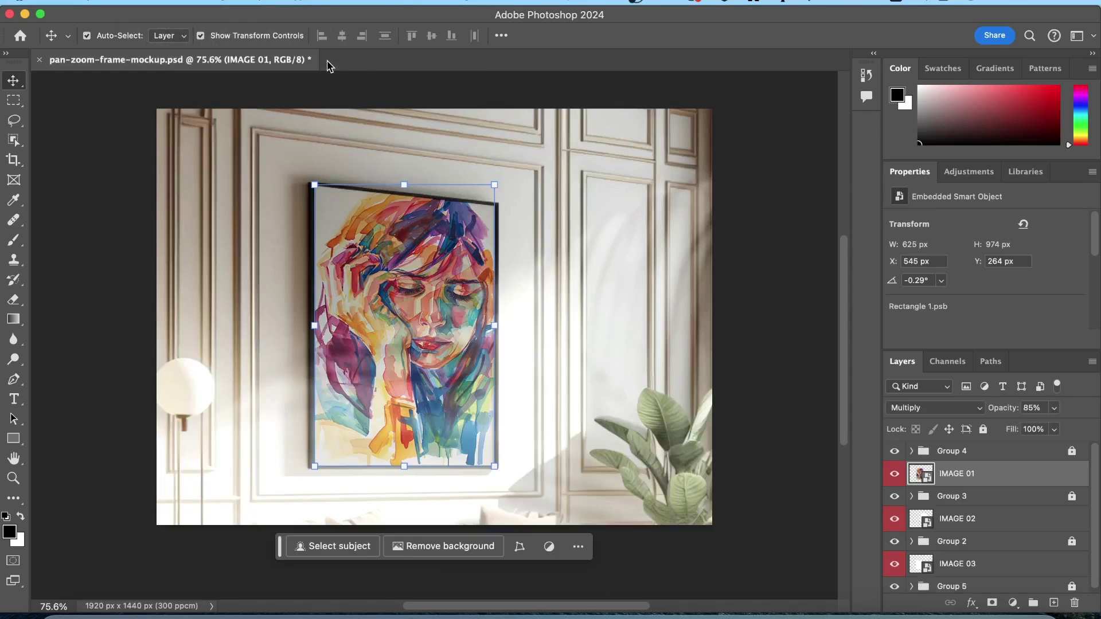
Place the watercolor portrait into the IMAGE 02 smart object, stretched to fill its canvas.
left_click(757, 272)
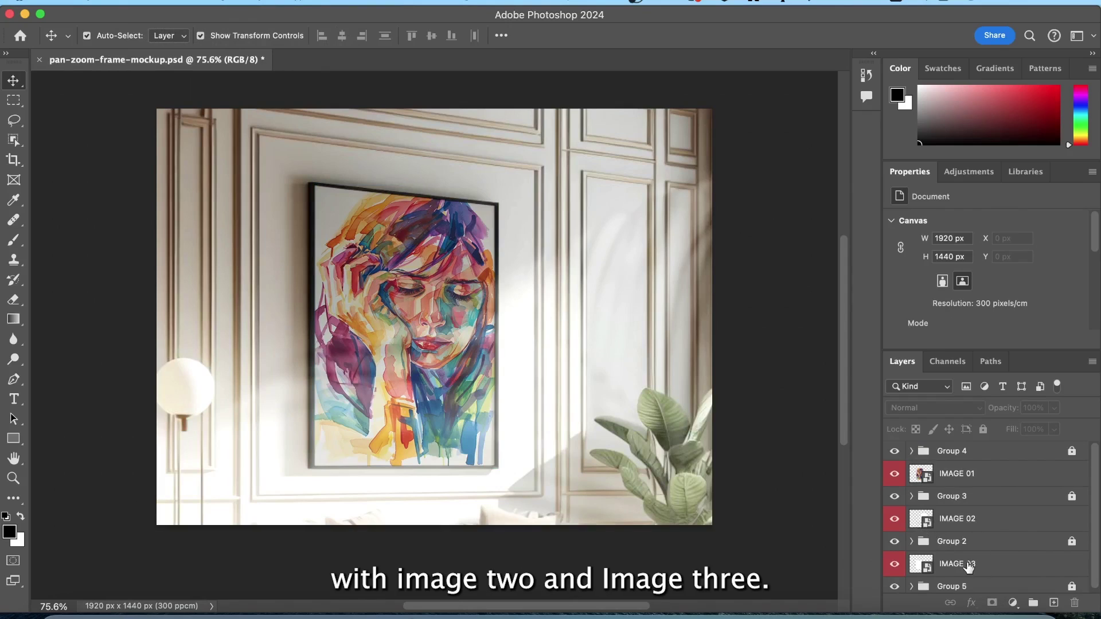
left_click(923, 521)
double_click(922, 521)
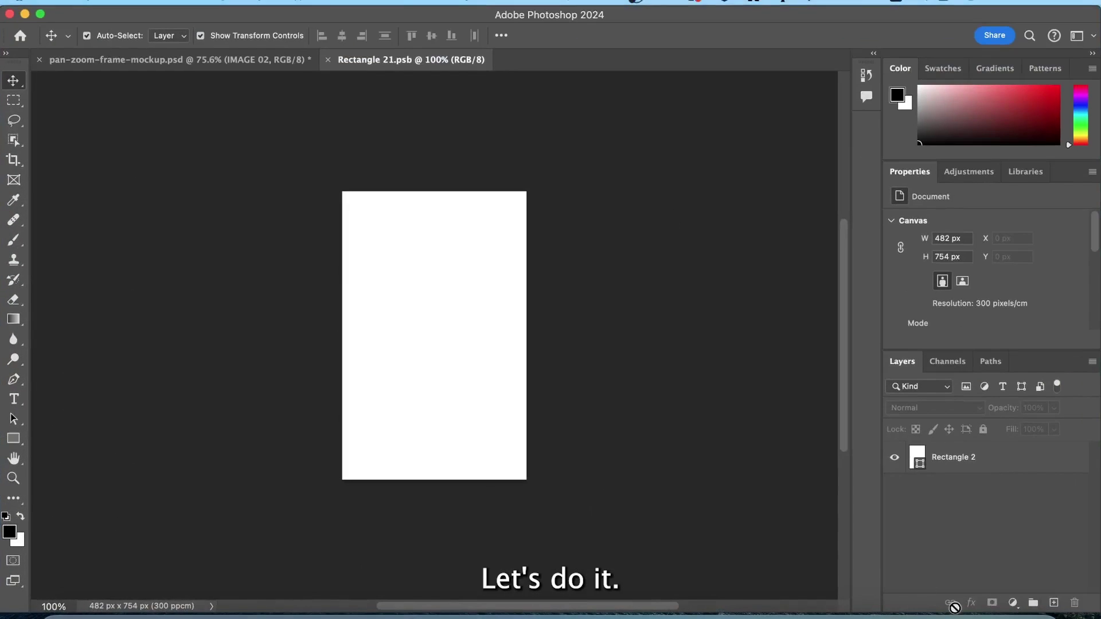
left_click(940, 616)
left_click(994, 150)
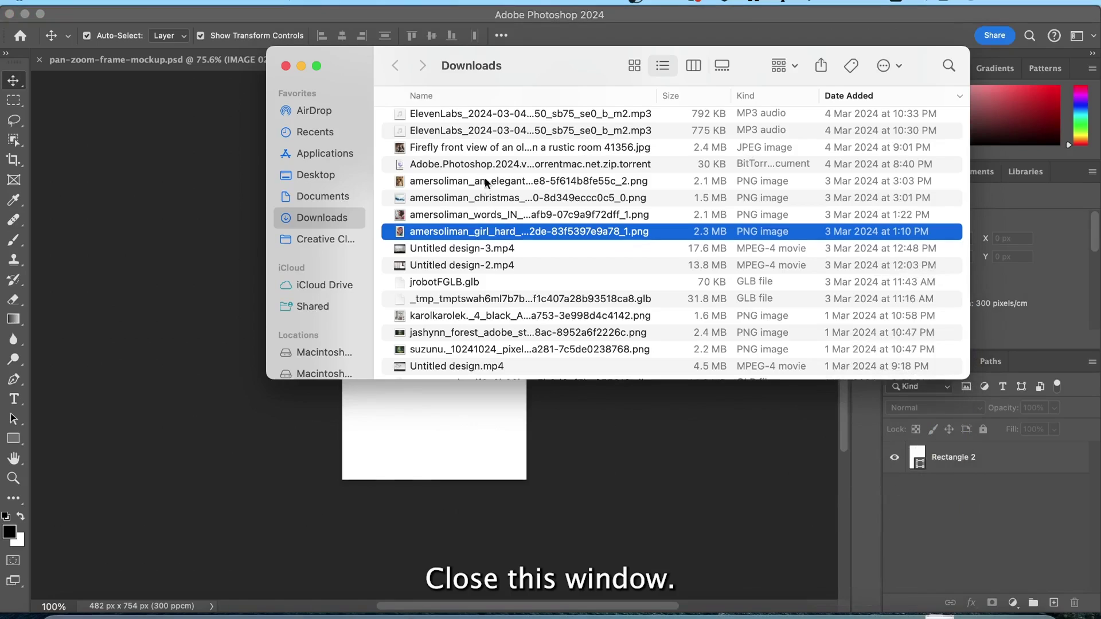
mouse_move(430, 231)
left_mouse_down()
mouse_move(370, 390)
mouse_move(388, 411)
left_mouse_up()
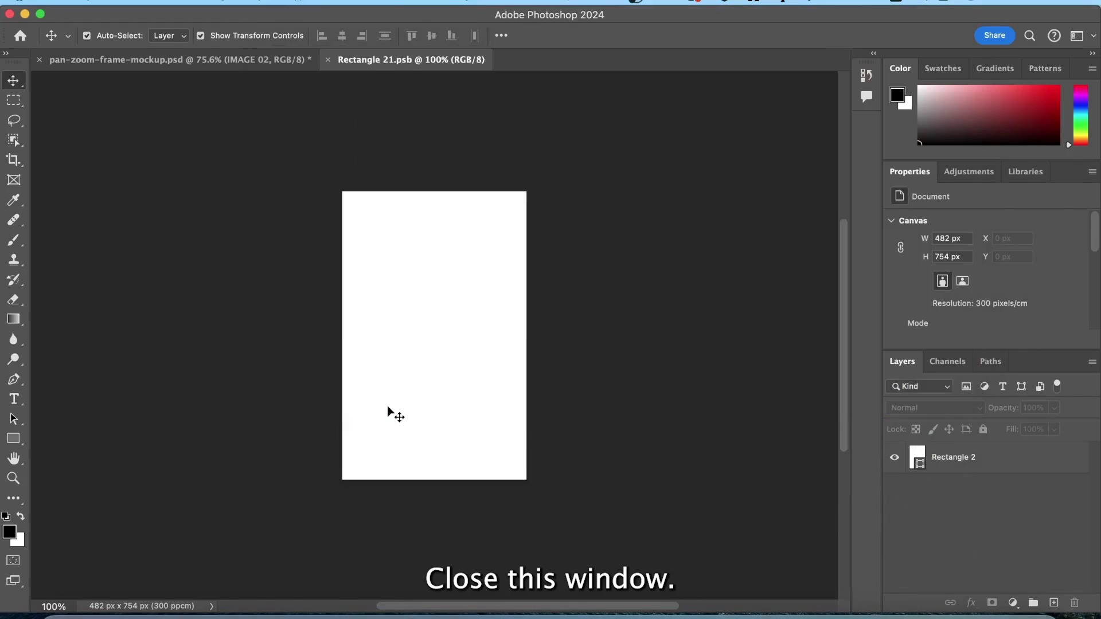
left_click_drag(434, 193, 436, 193)
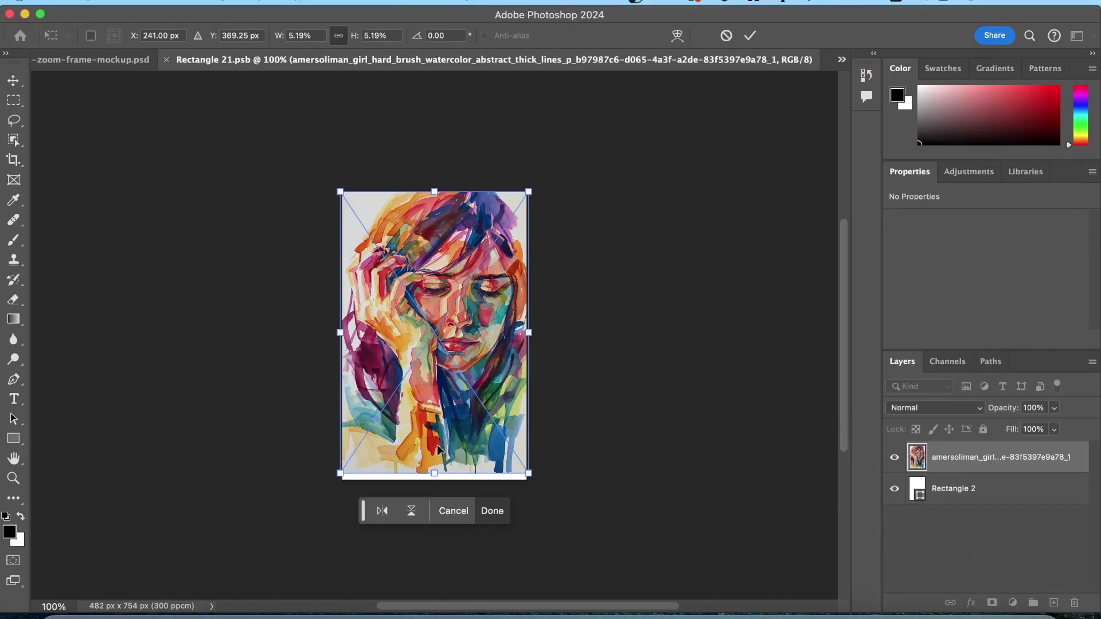
left_click_drag(434, 474, 434, 479)
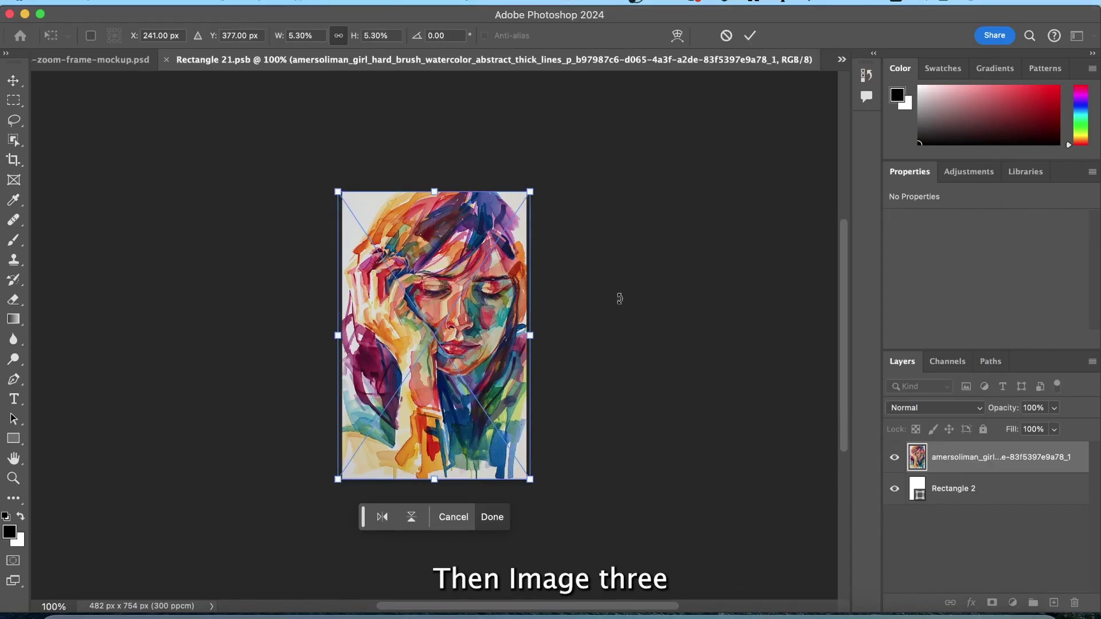
left_click(749, 36)
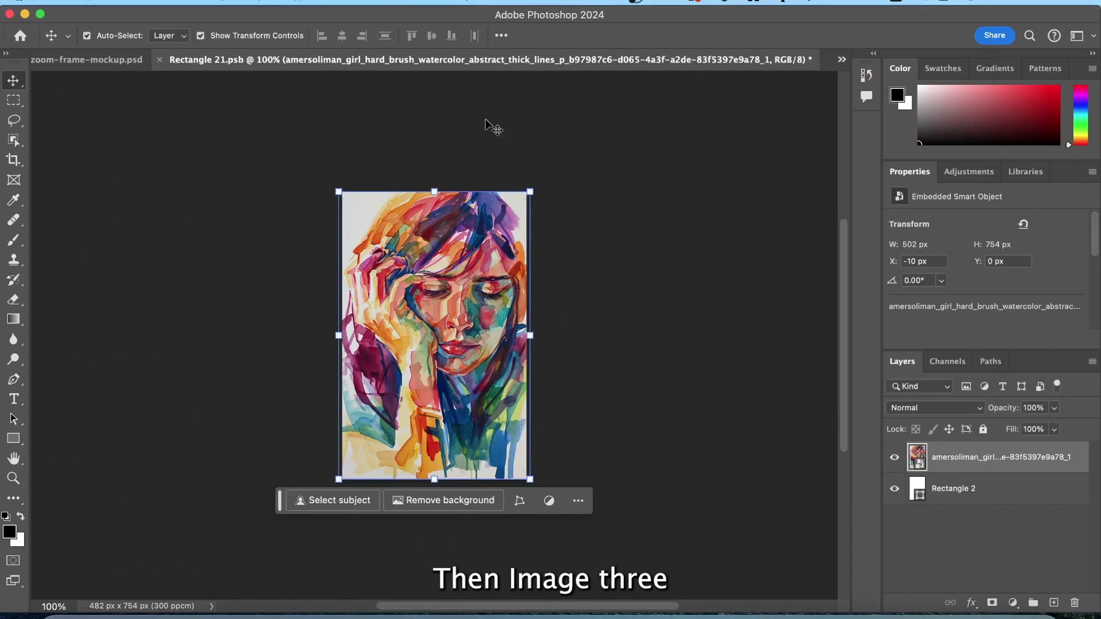
left_click(328, 124)
Save the IMAGE 02 smart object contents and close the Rectangle 21.psb tab.
left_click(152, 3)
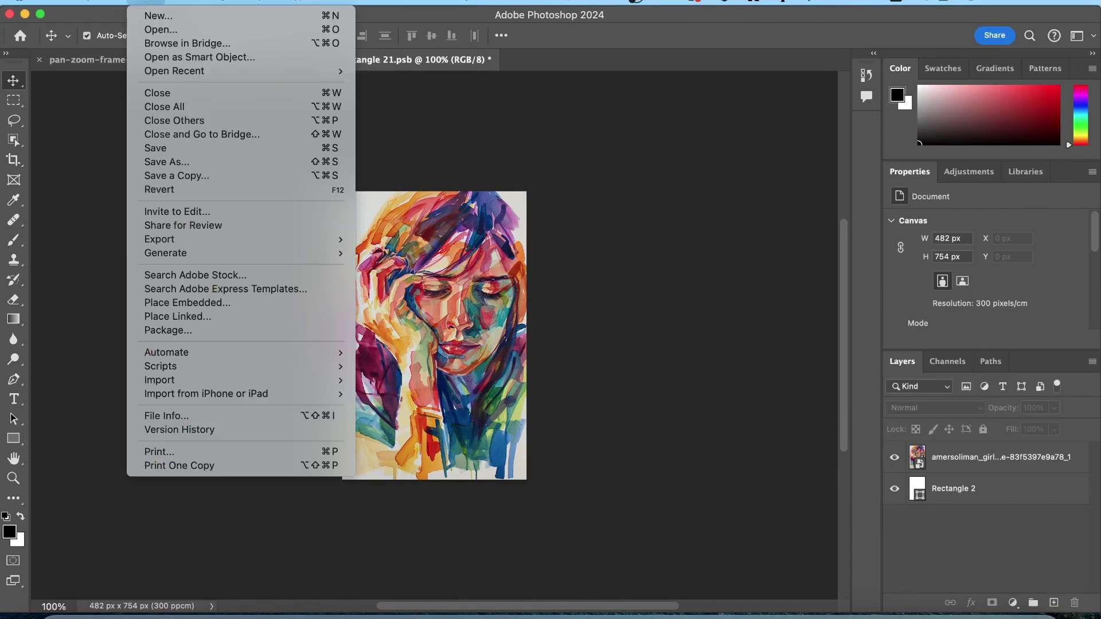
left_click(188, 149)
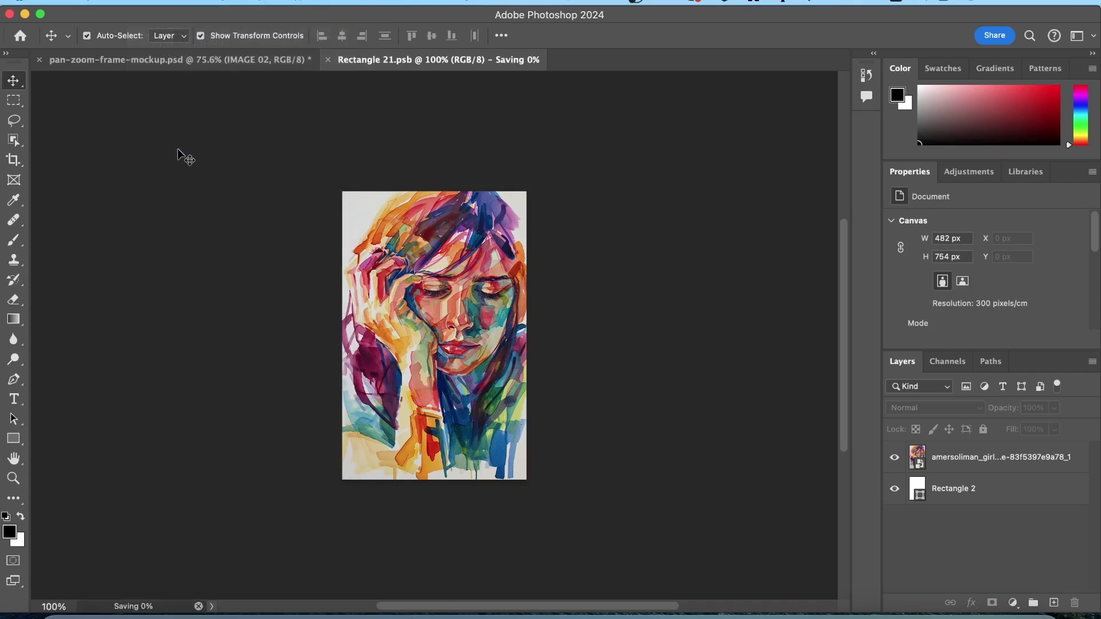
left_click(328, 59)
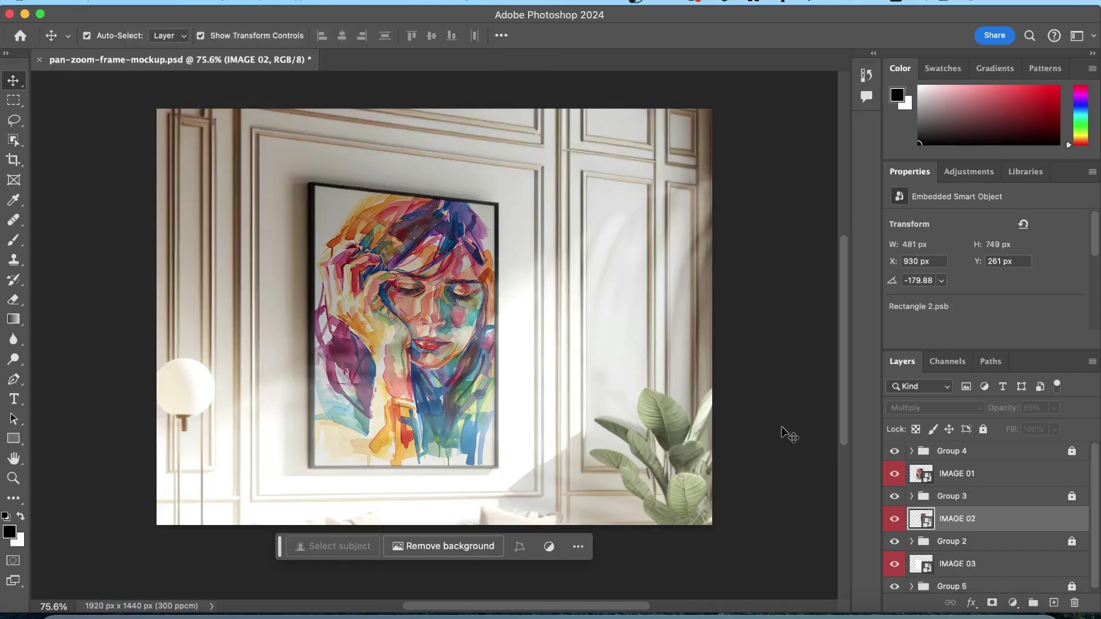
Place the watercolor portrait PNG into the IMAGE 03 smart object, enlarged to cover the frame.
double_click(919, 567)
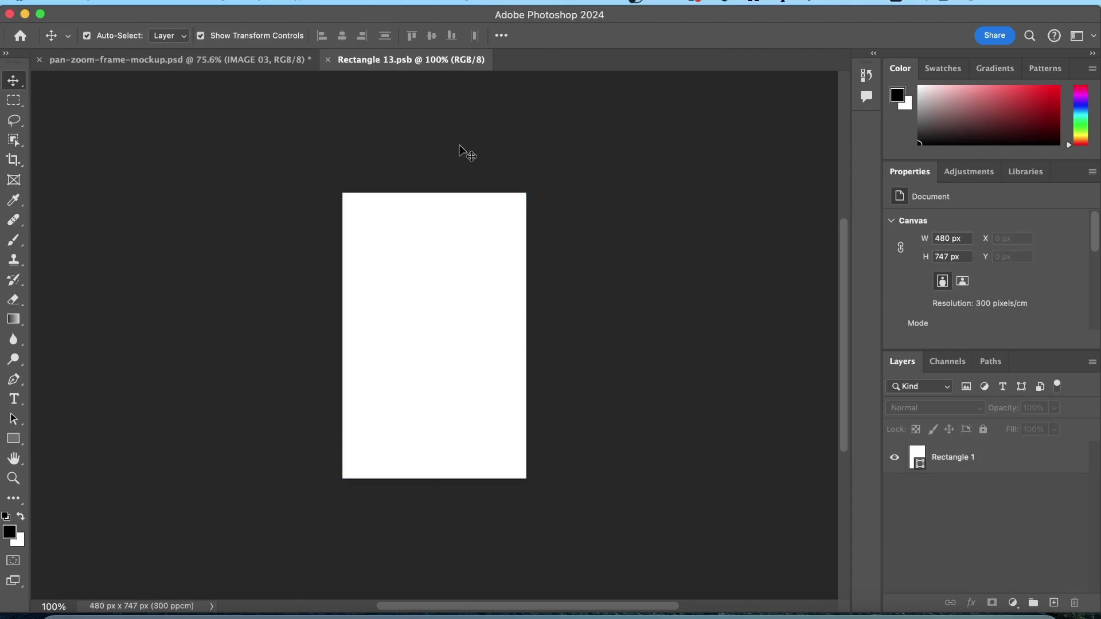
left_click(1009, 616)
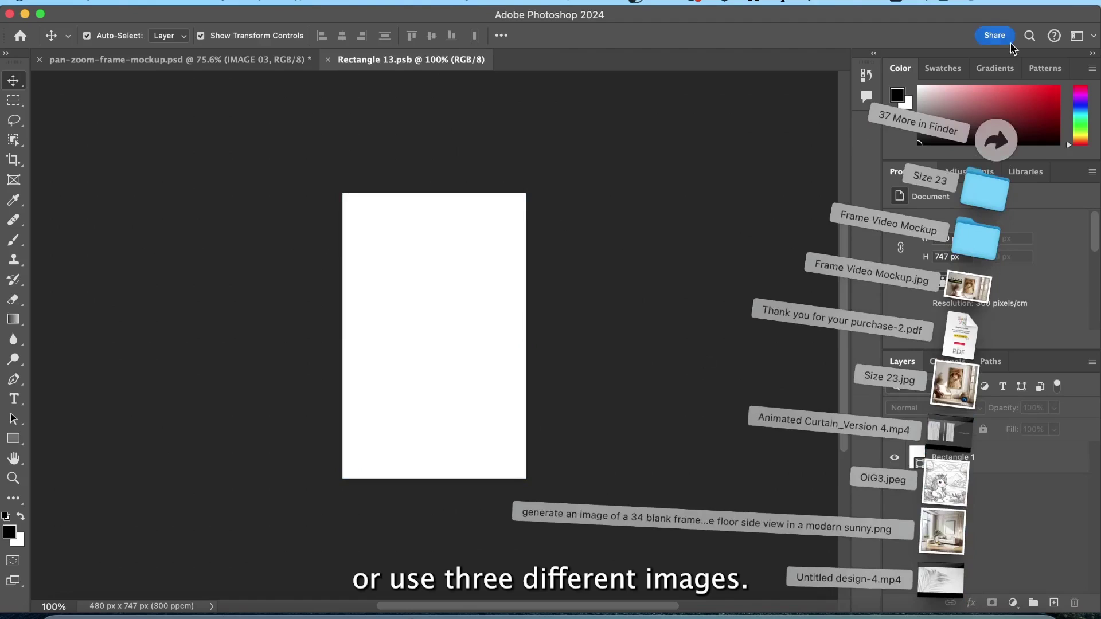
left_click(992, 145)
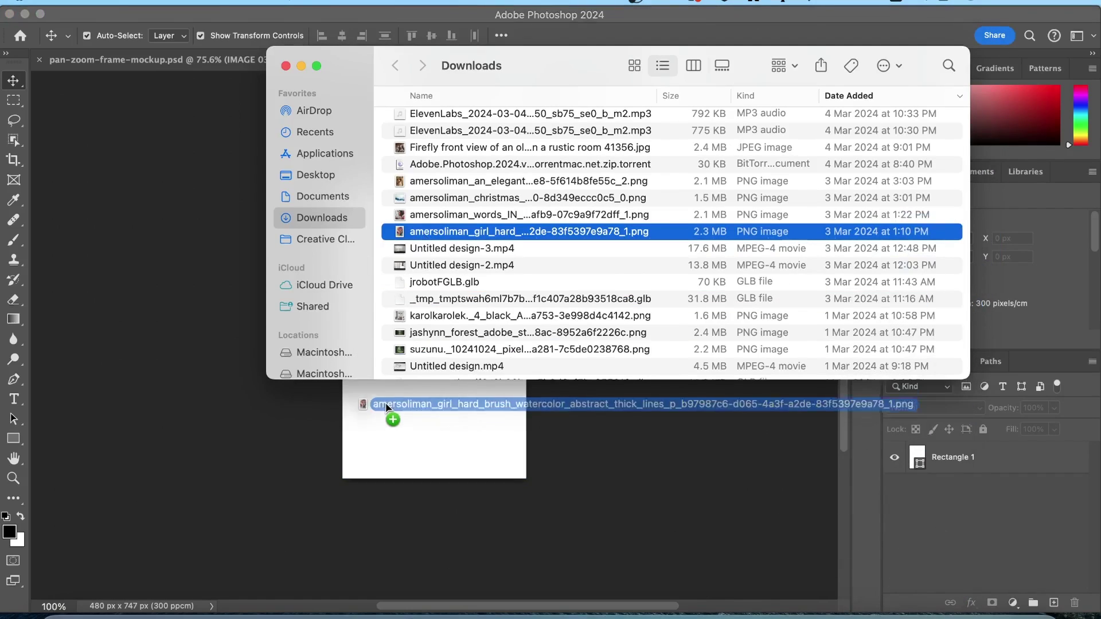
left_click_drag(424, 235, 390, 405)
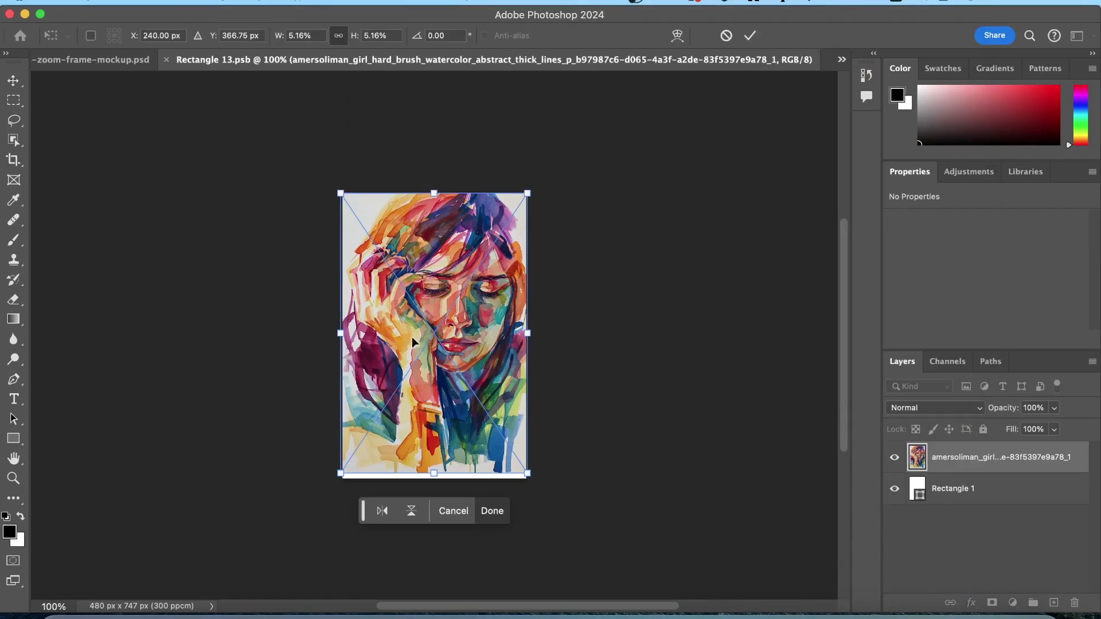
left_click_drag(434, 474, 439, 486)
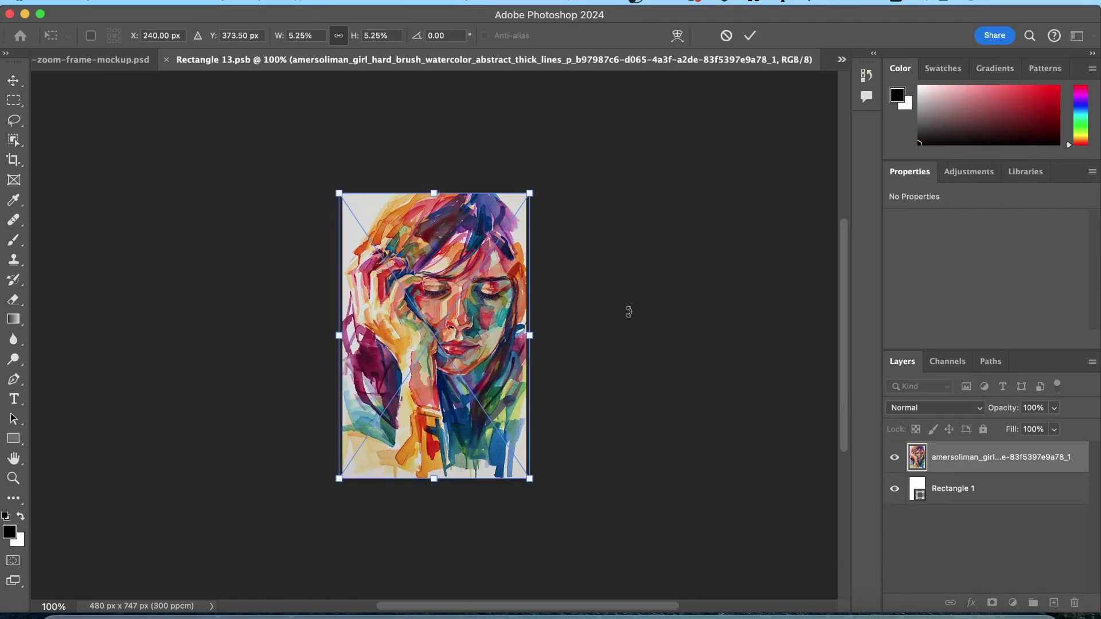
left_click(752, 36)
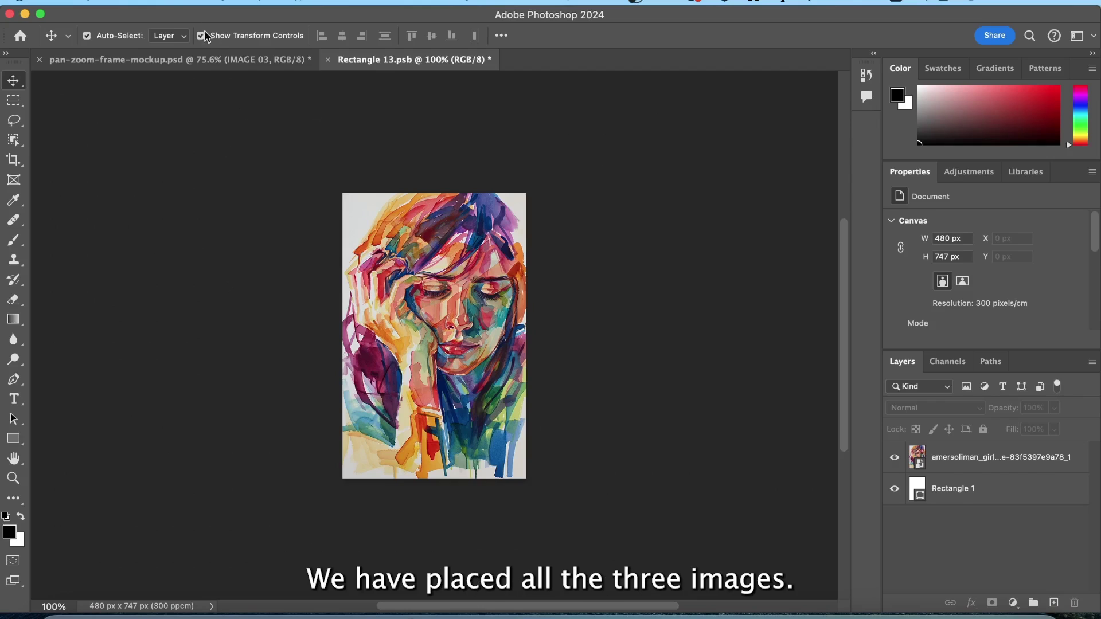
Save the IMAGE 03 smart object contents, close it, and deselect the layer in the mockup.
left_click(146, 3)
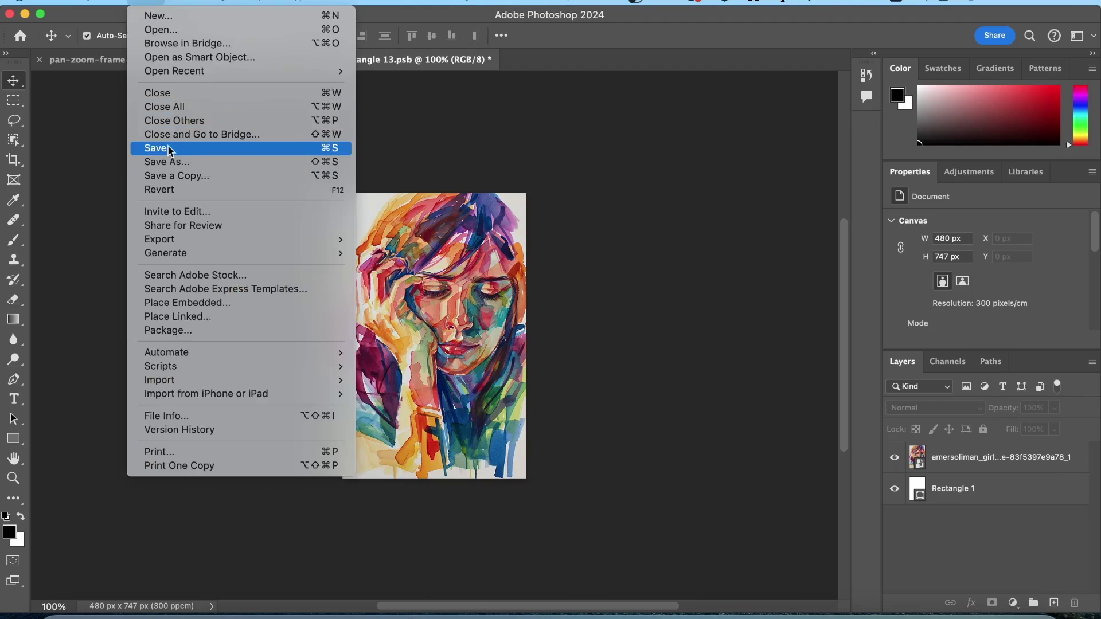
left_click(155, 148)
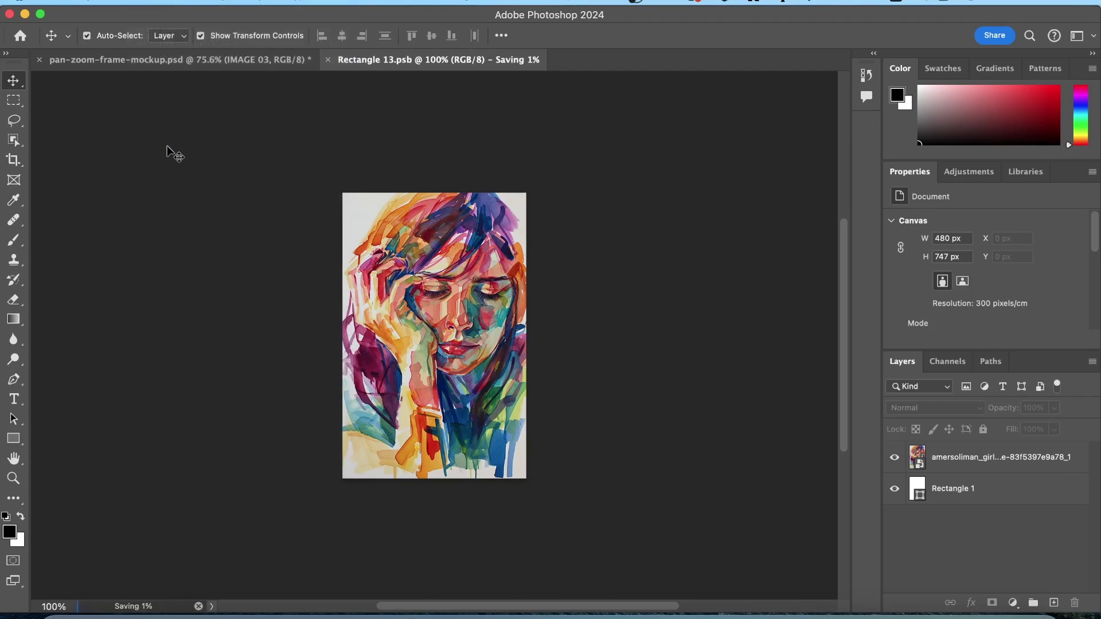
left_click(328, 60)
left_click(779, 255)
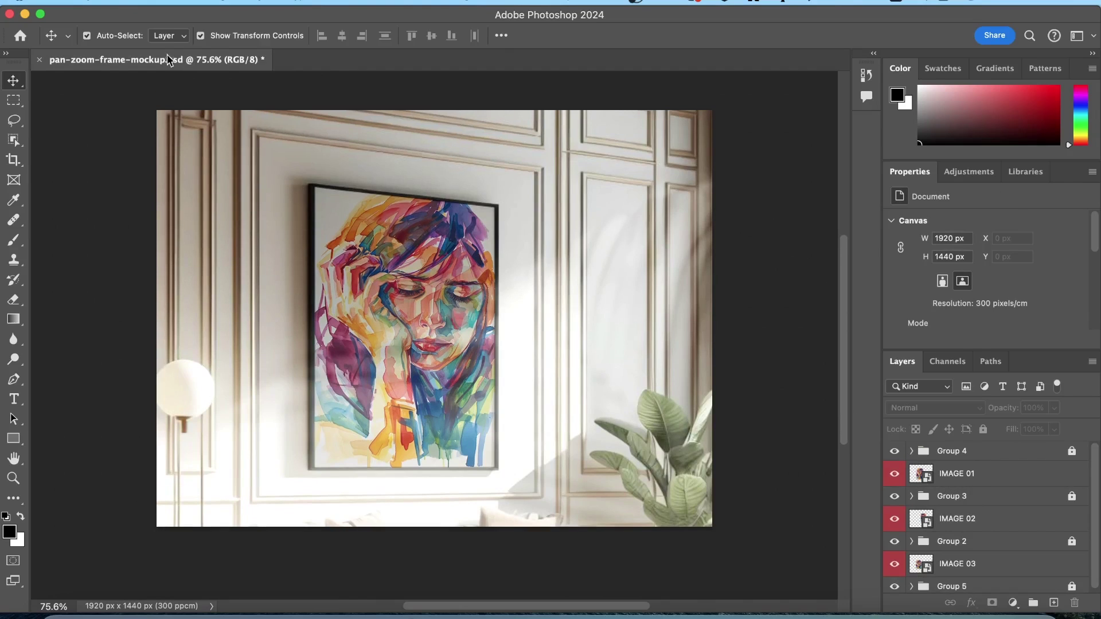
Open the Render Video settings and set the output folder to the Desktop.
left_click(146, 1)
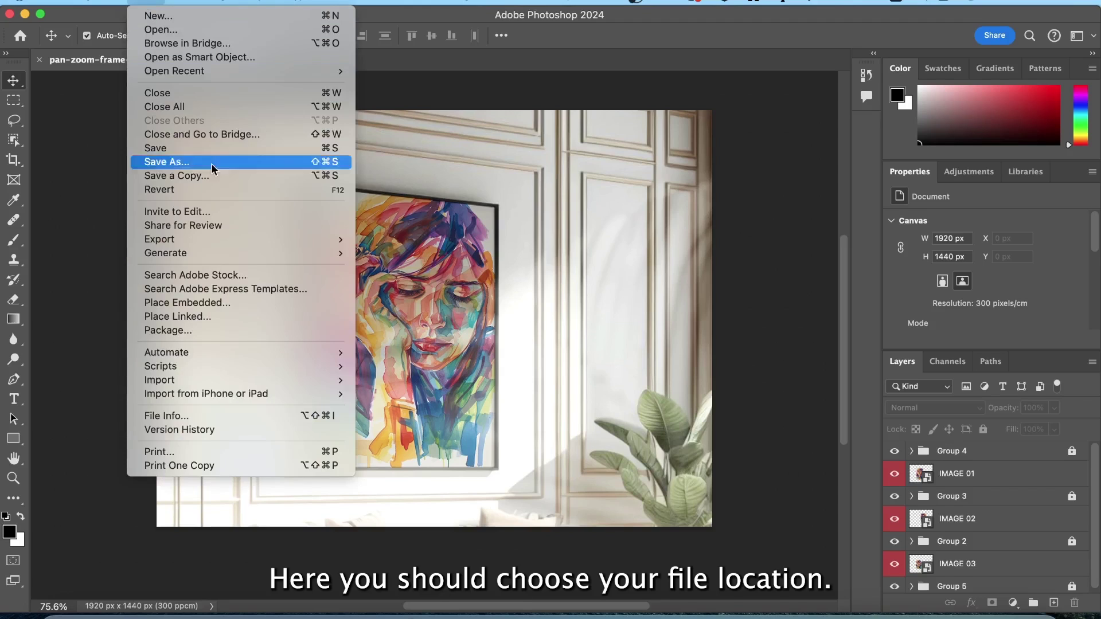
mouse_move(159, 239)
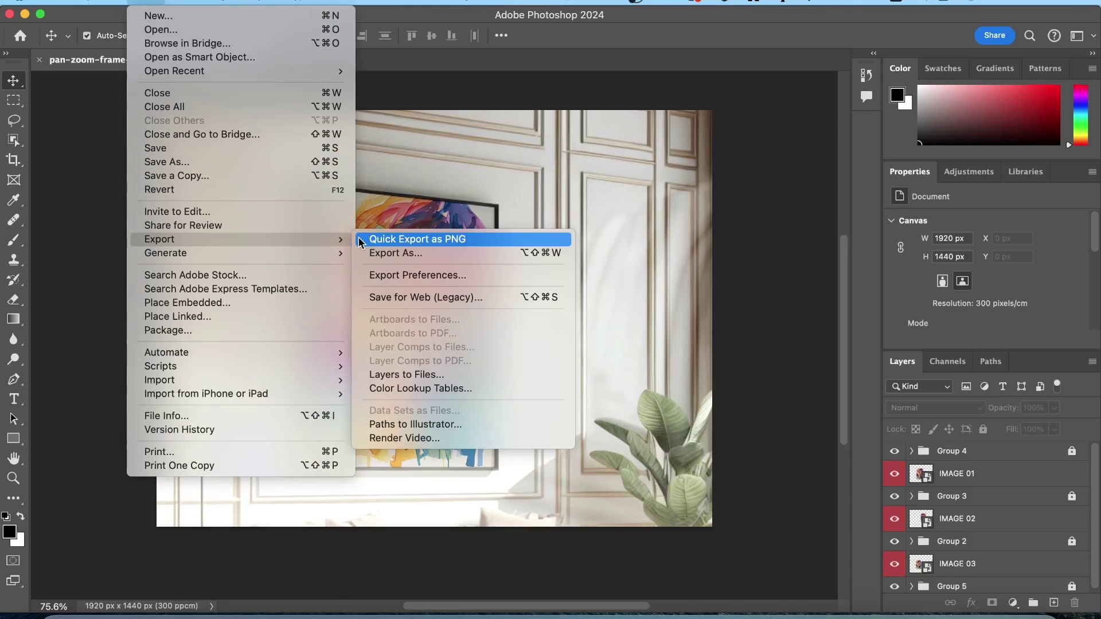
left_click(417, 440)
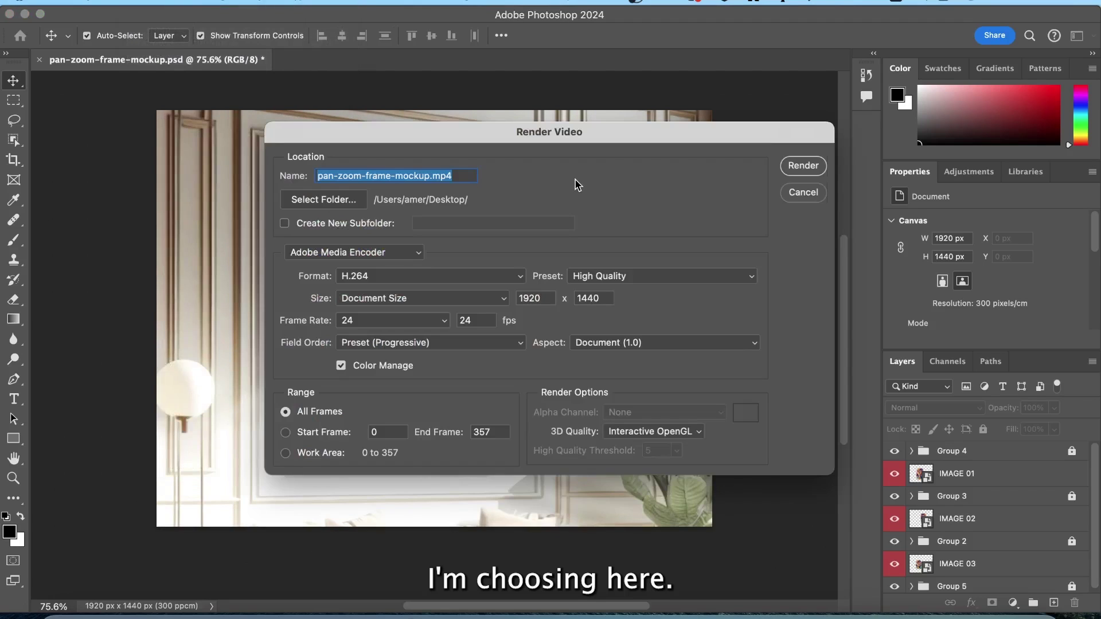
left_click(332, 204)
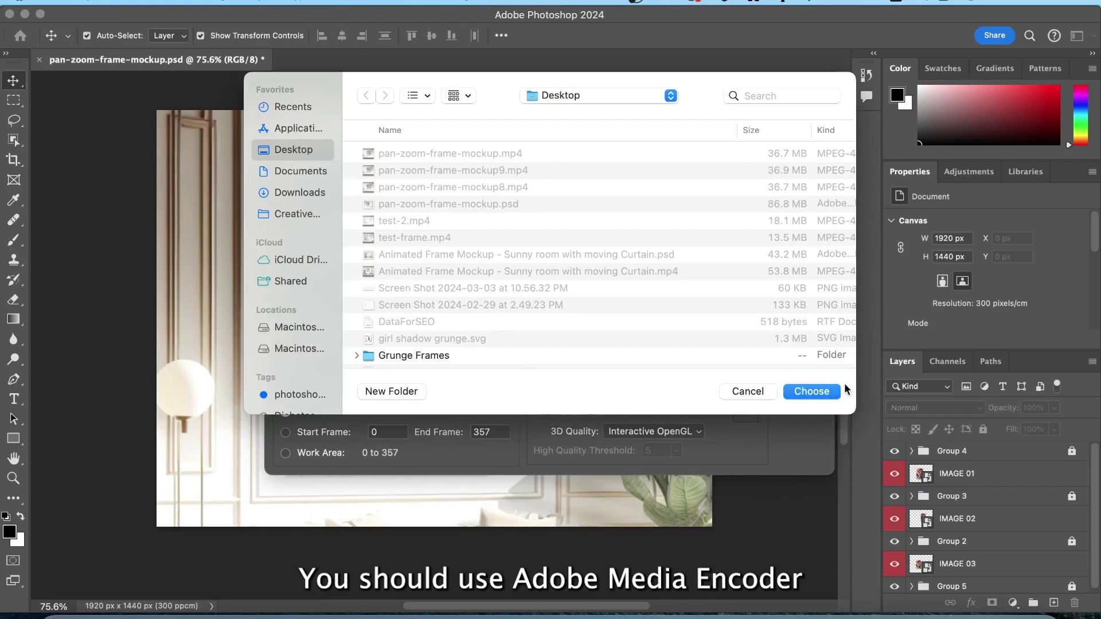
left_click(809, 393)
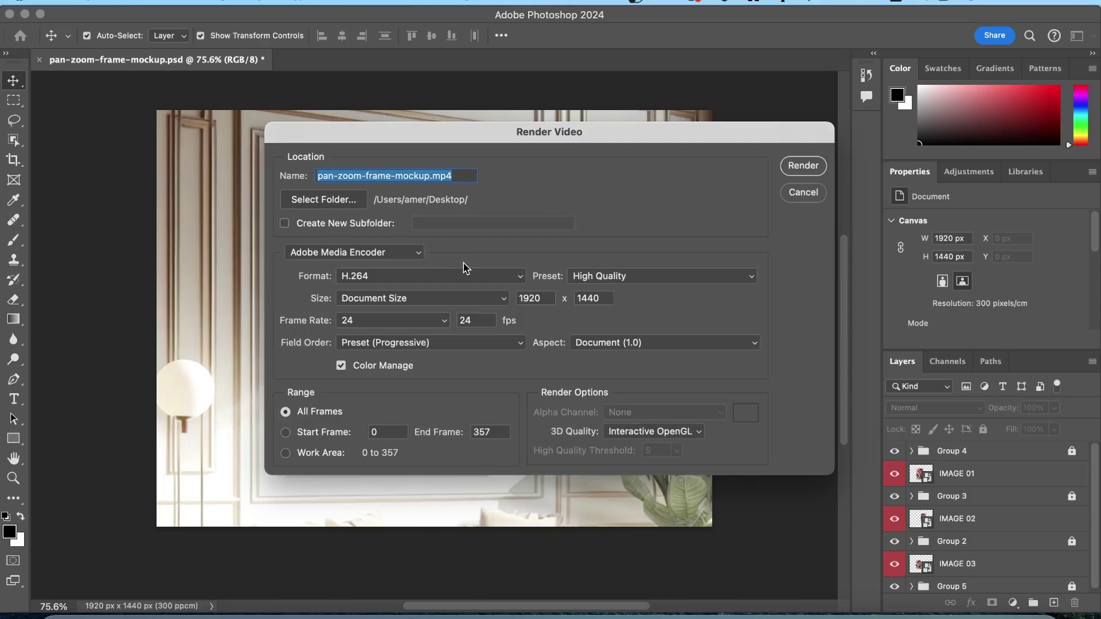
left_click(419, 254)
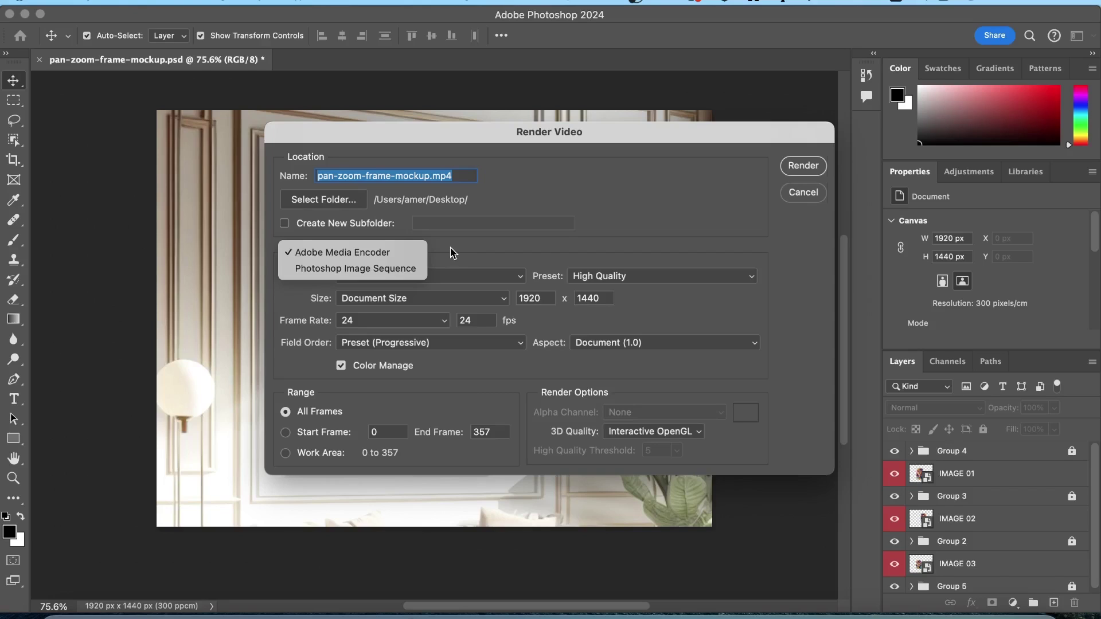
left_click(430, 253)
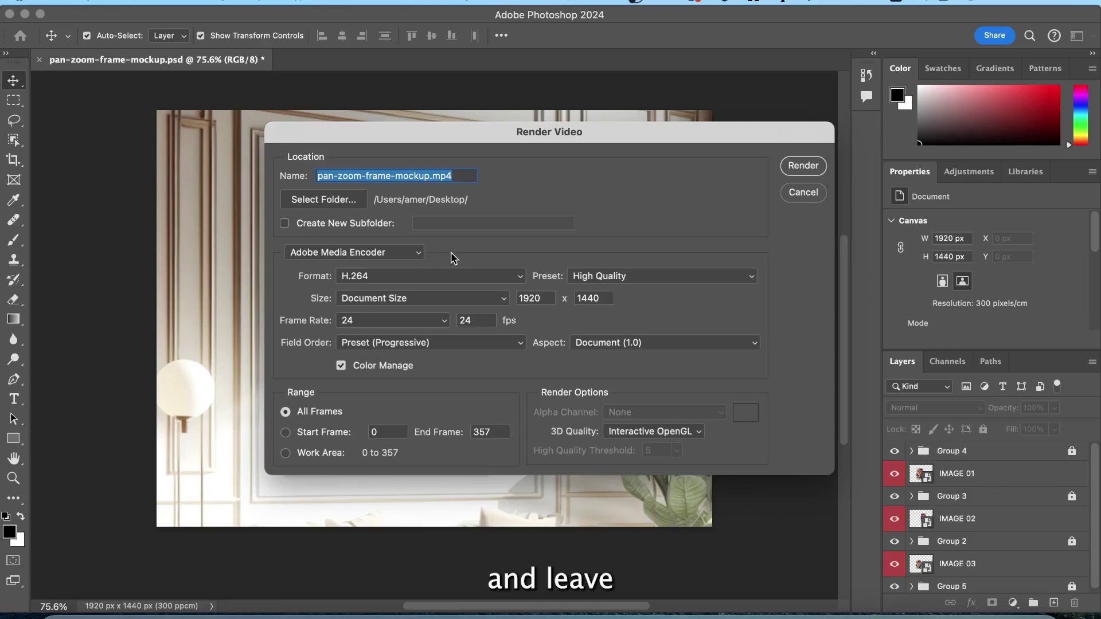
left_click(382, 325)
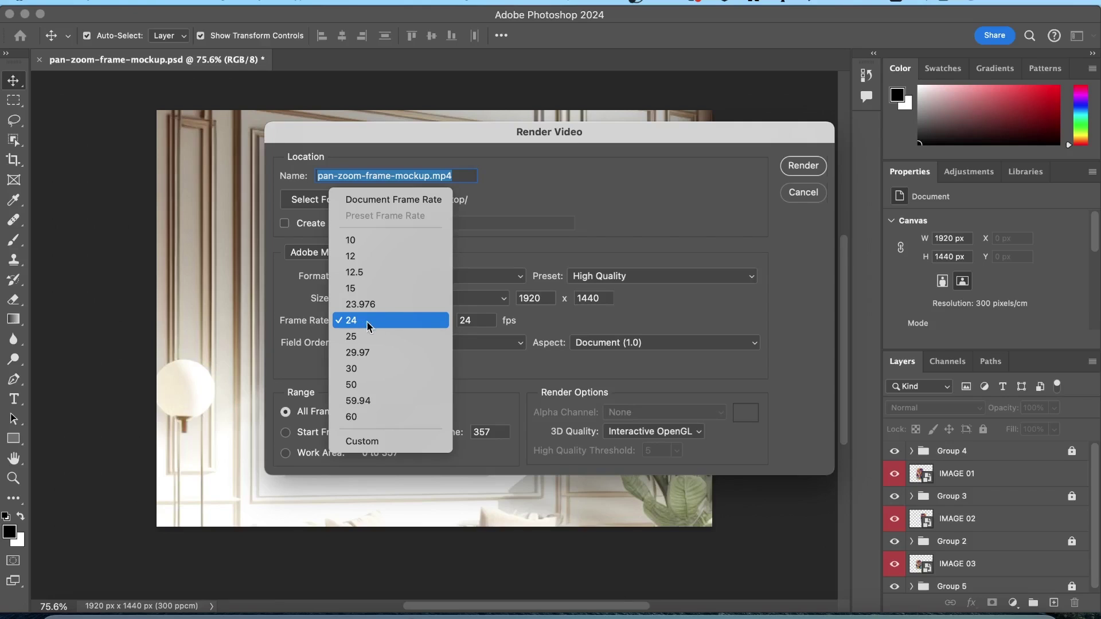
left_click(537, 325)
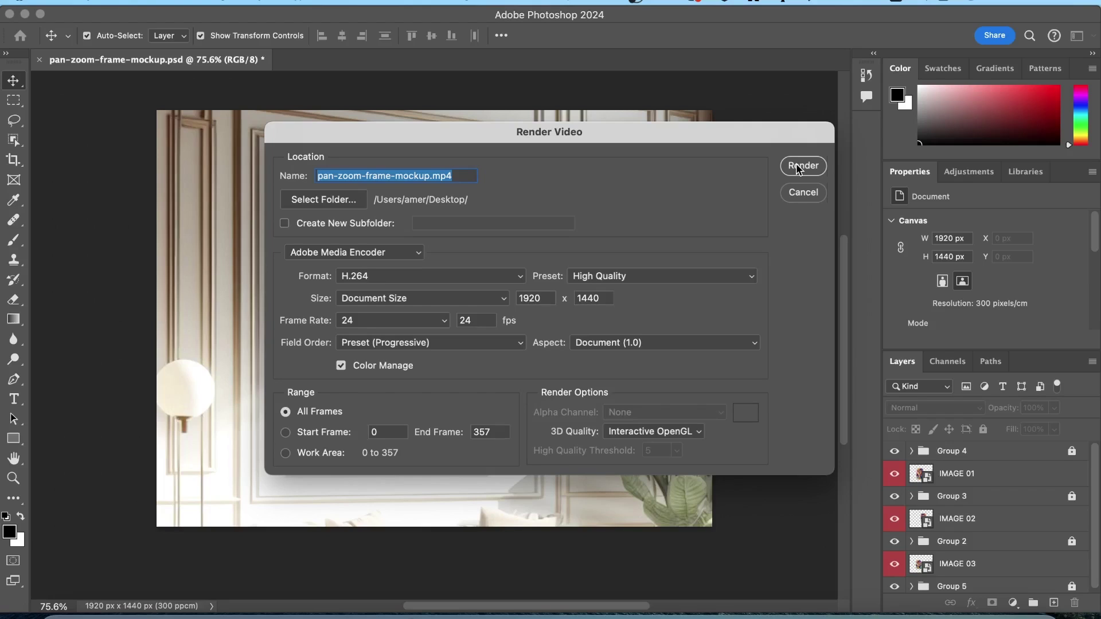
Render the video, overwriting the existing pan-zoom-frame-mockup.mp4.
left_click(799, 168)
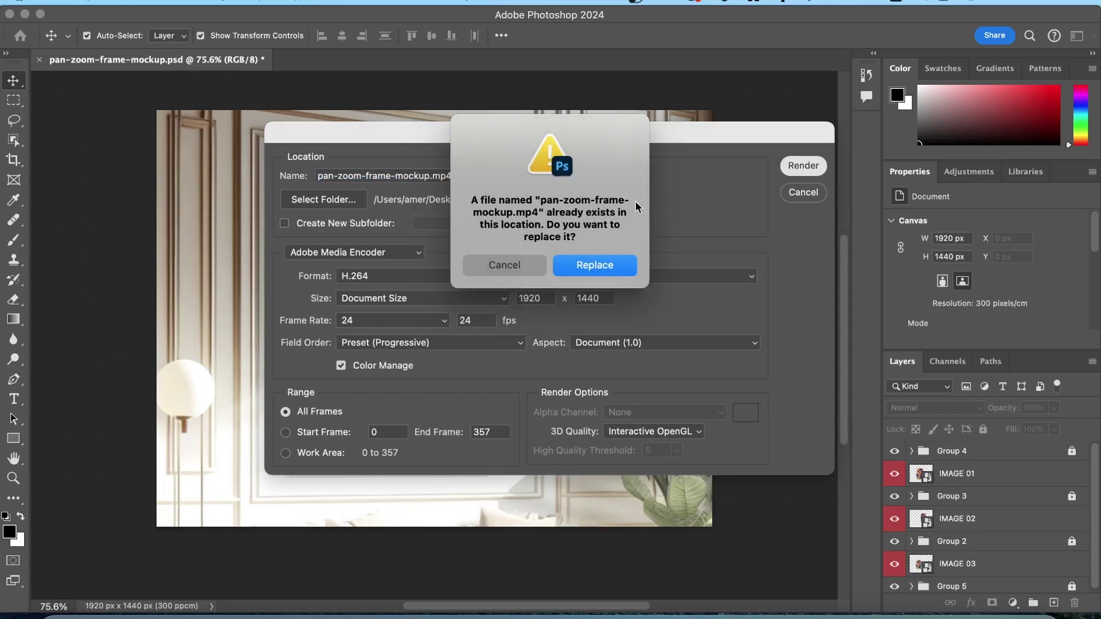
left_click(590, 268)
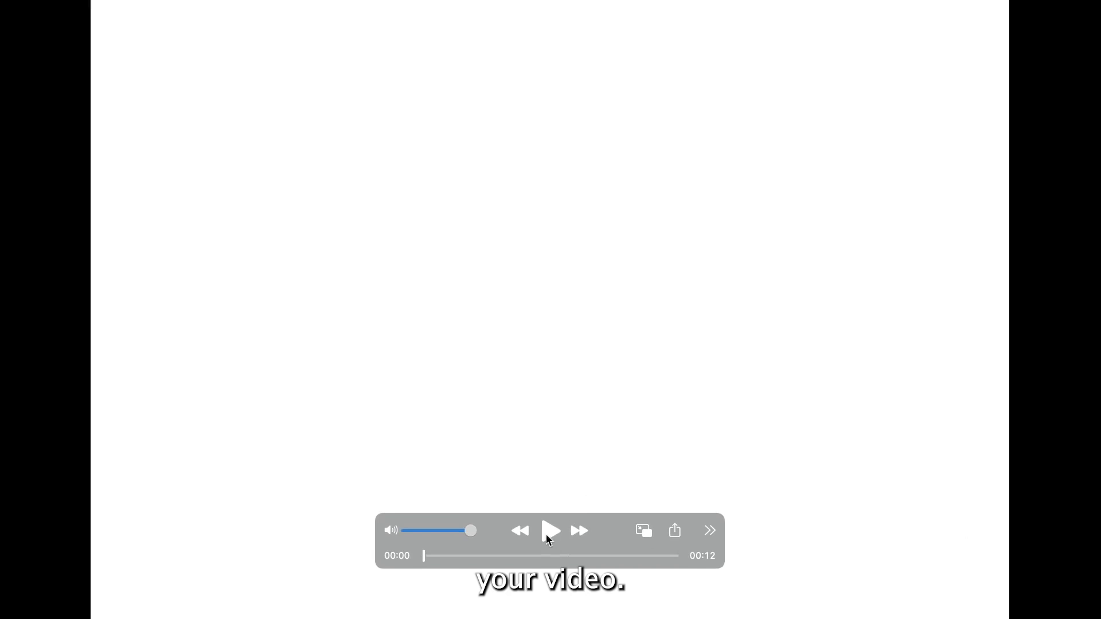
Play the rendered 12-second mockup clip in QuickTime Player.
left_click(549, 538)
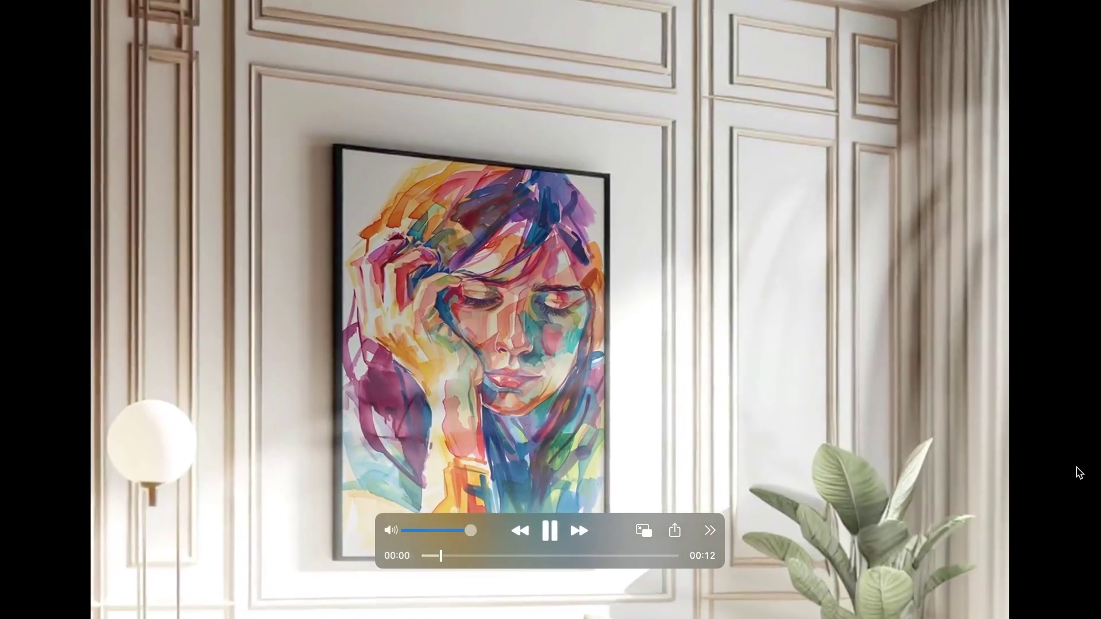